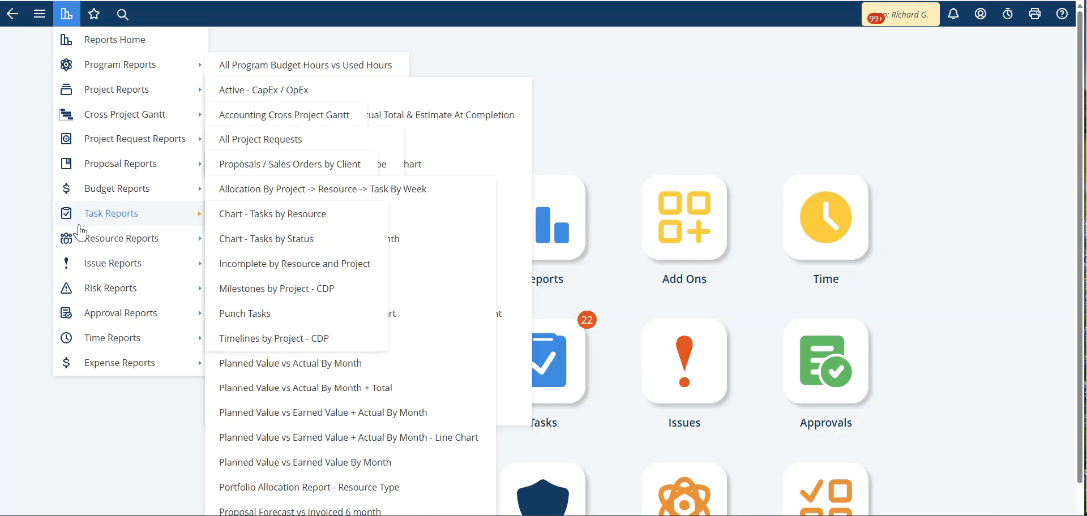
Step: Open the Invoice Record report from the Reports home page
{"action": "left_click", "coordinate": [103, 41]}
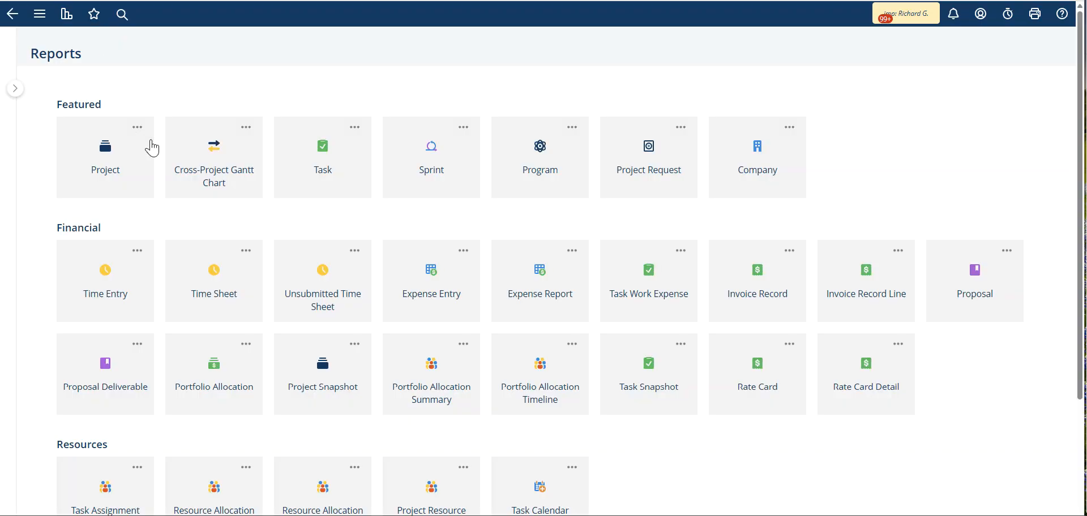
{"action": "left_click", "coordinate": [750, 295]}
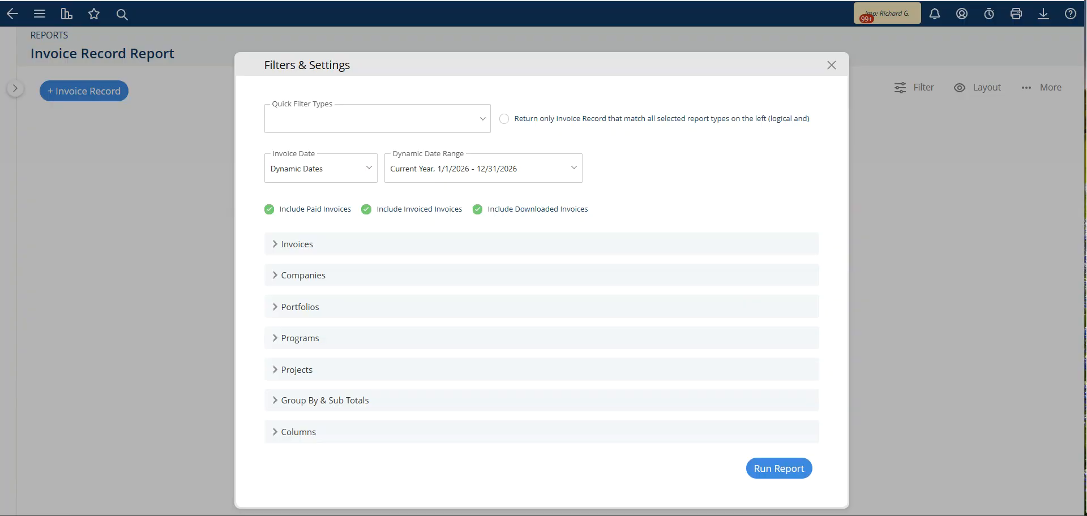
Step: Set the invoice dynamic date range to Last Year, 1/1/2025 - 12/31/2025
{"action": "left_click", "coordinate": [575, 171]}
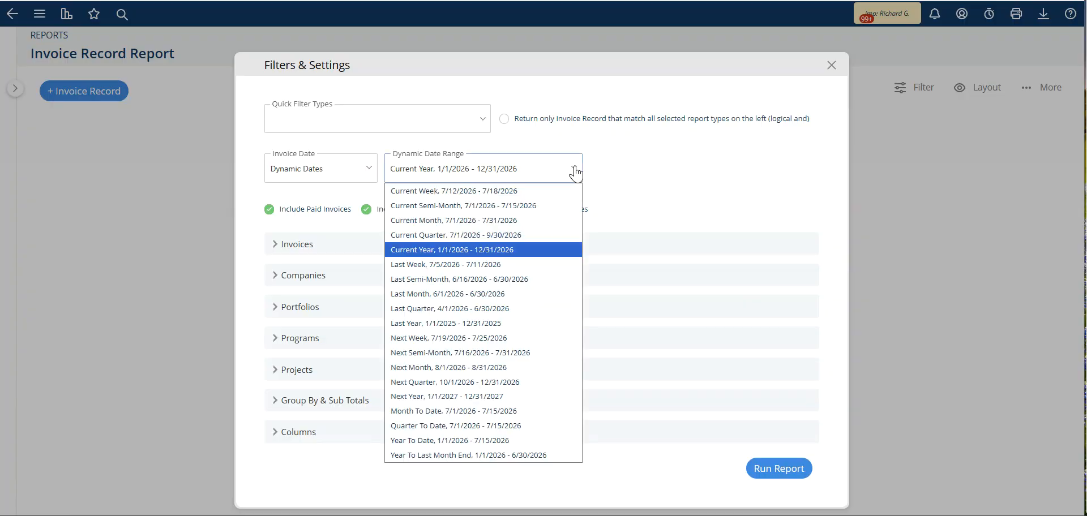
{"action": "left_click", "coordinate": [512, 324]}
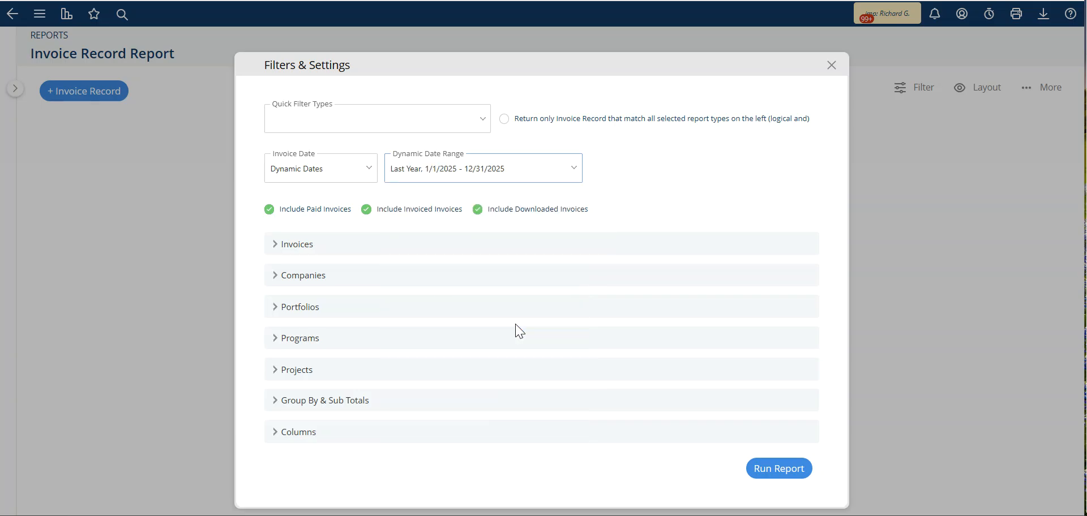
Step: Review the quick filter type options and the Invoices filter section
{"action": "left_click", "coordinate": [359, 122]}
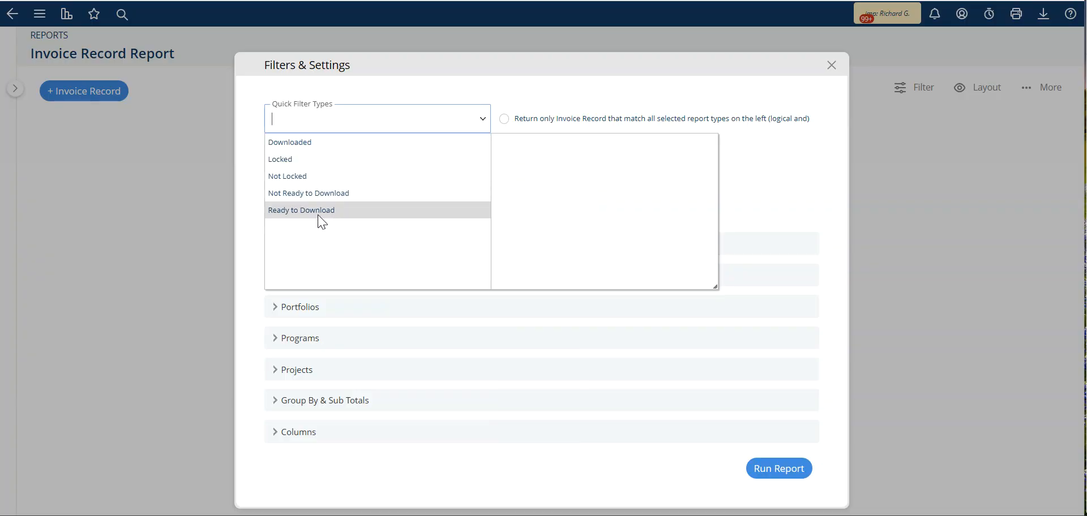
{"action": "left_click", "coordinate": [534, 104]}
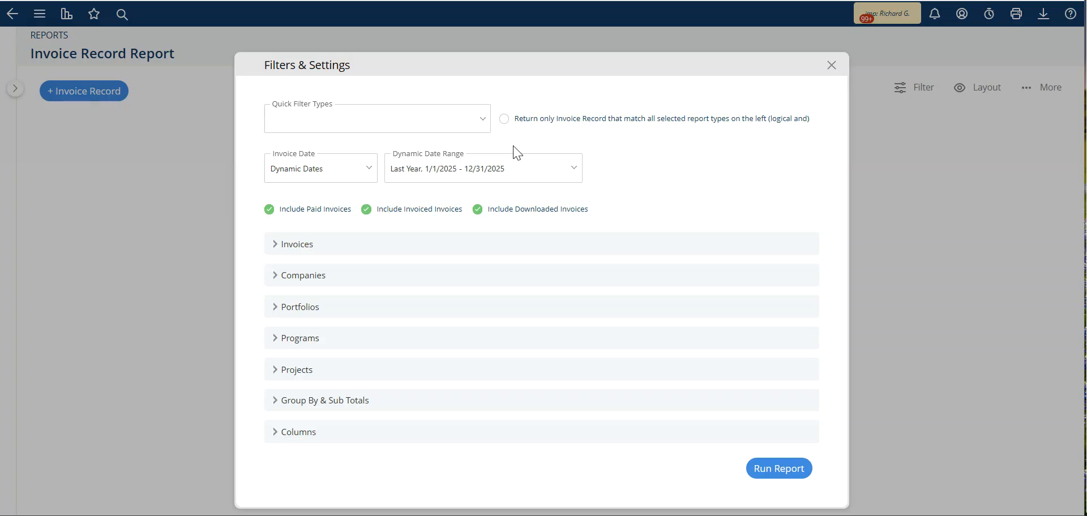
{"action": "left_click", "coordinate": [276, 248]}
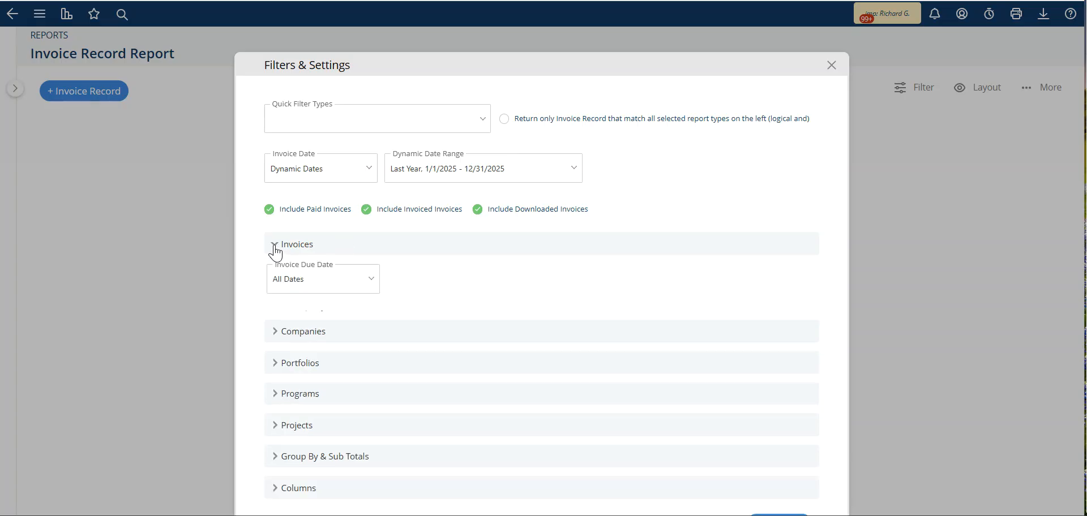
{"action": "left_click", "coordinate": [275, 249]}
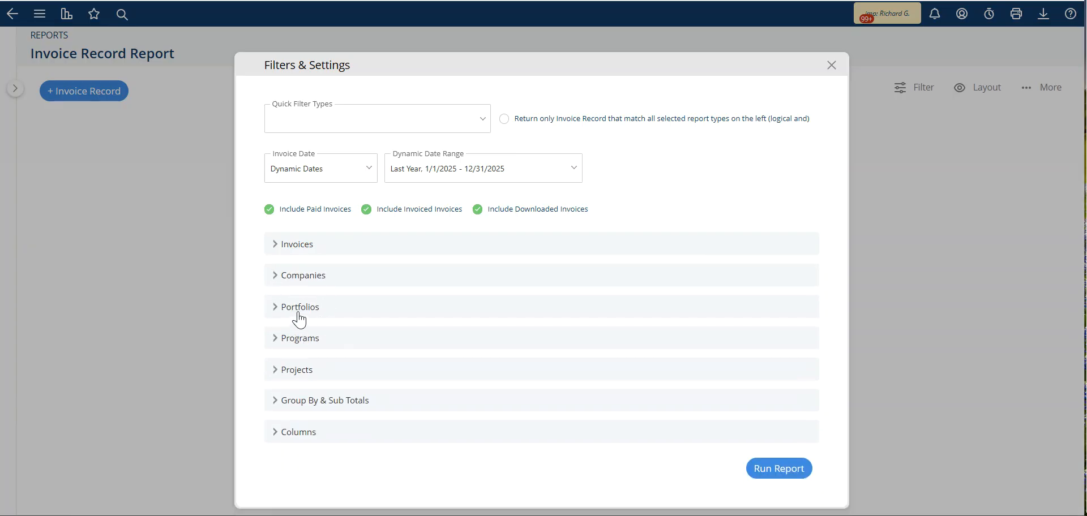
Step: Expand the Columns section and browse the available and selected report columns
{"action": "left_click", "coordinate": [275, 434]}
{"action": "scroll", "coordinate": [340, 391], "scroll_direction": "down", "scroll_amount": 3}
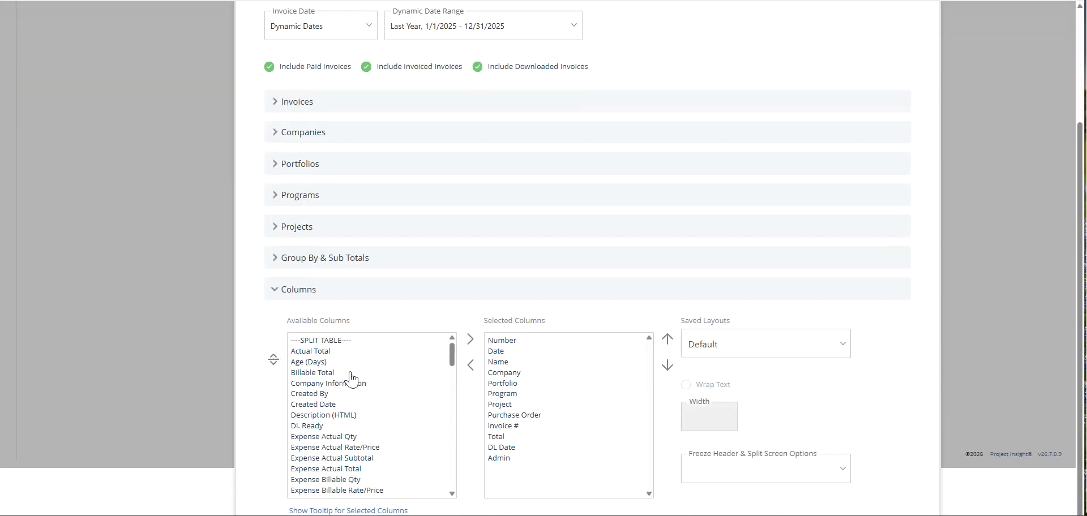
{"action": "scroll", "coordinate": [373, 378], "scroll_direction": "down", "scroll_amount": 3}
{"action": "scroll", "coordinate": [405, 391], "scroll_direction": "up", "scroll_amount": 4}
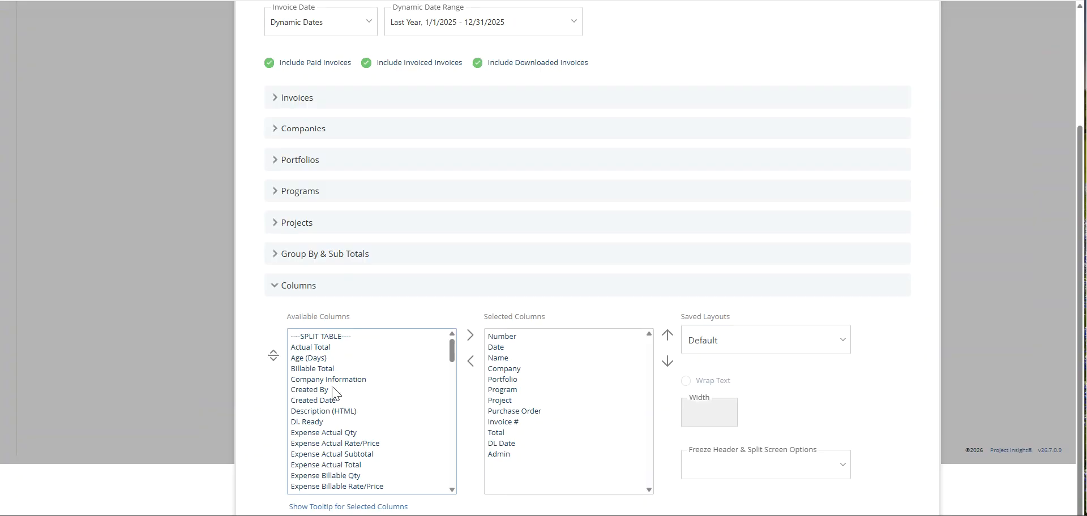
{"action": "scroll", "coordinate": [342, 440], "scroll_direction": "down", "scroll_amount": 8}
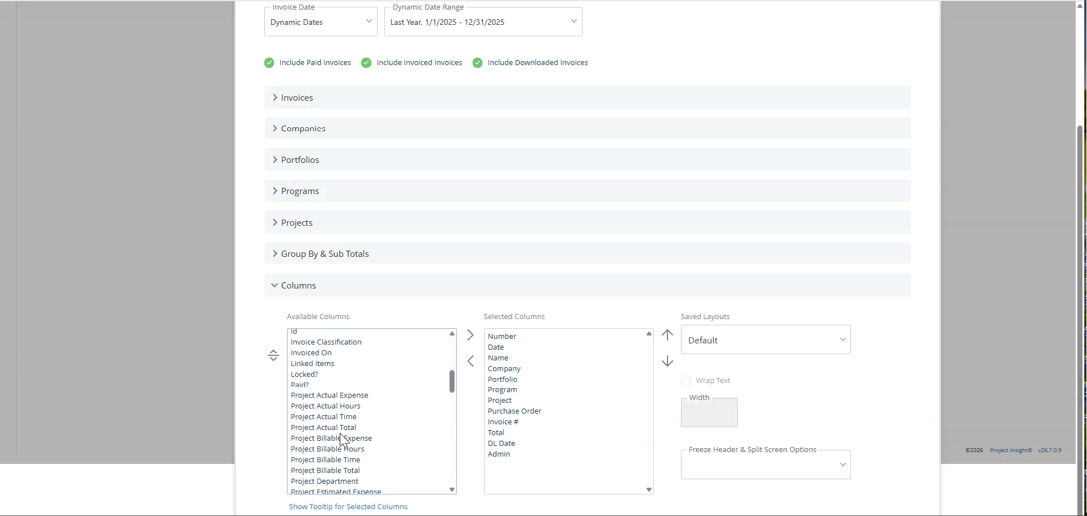
{"action": "scroll", "coordinate": [341, 436], "scroll_direction": "down", "scroll_amount": 10}
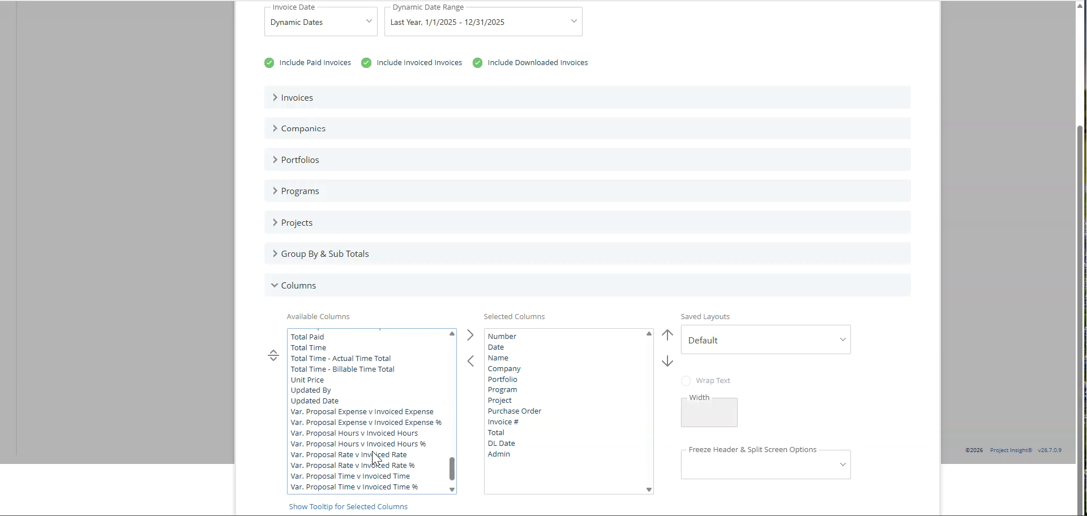
{"action": "scroll", "coordinate": [373, 455], "scroll_direction": "down", "scroll_amount": 1}
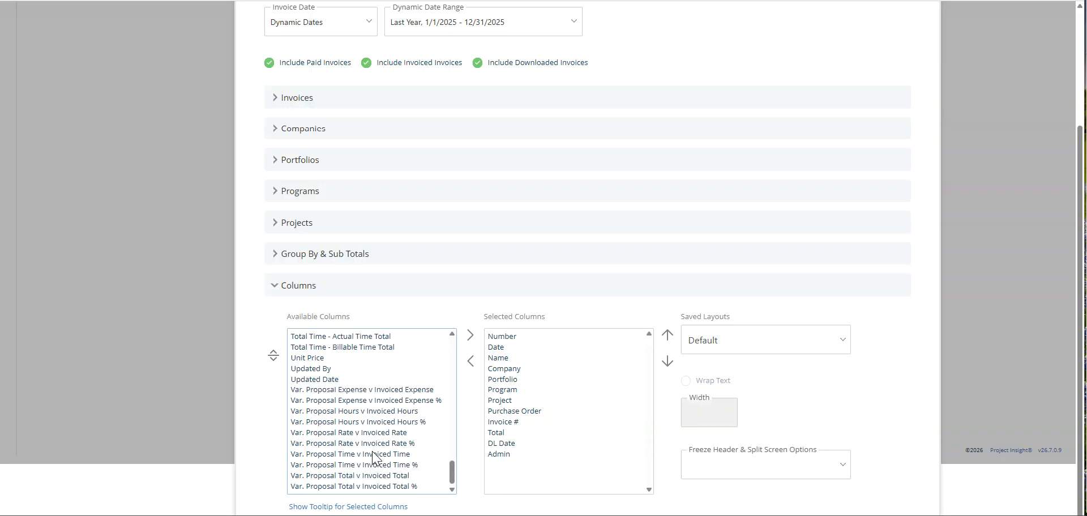
{"action": "scroll", "coordinate": [374, 454], "scroll_direction": "up", "scroll_amount": 3}
{"action": "scroll", "coordinate": [373, 453], "scroll_direction": "up", "scroll_amount": 6}
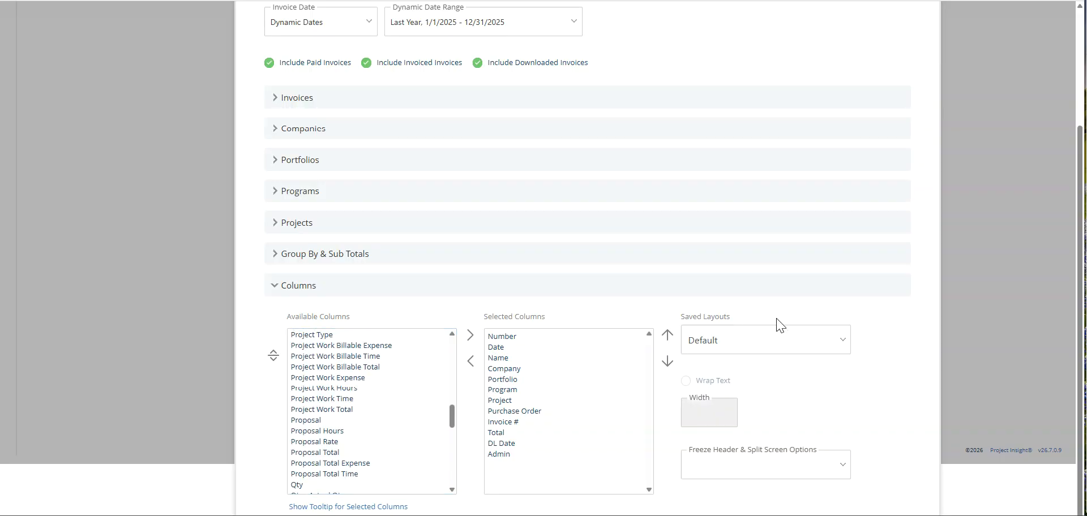
{"action": "scroll", "coordinate": [814, 324], "scroll_direction": "up", "scroll_amount": 3}
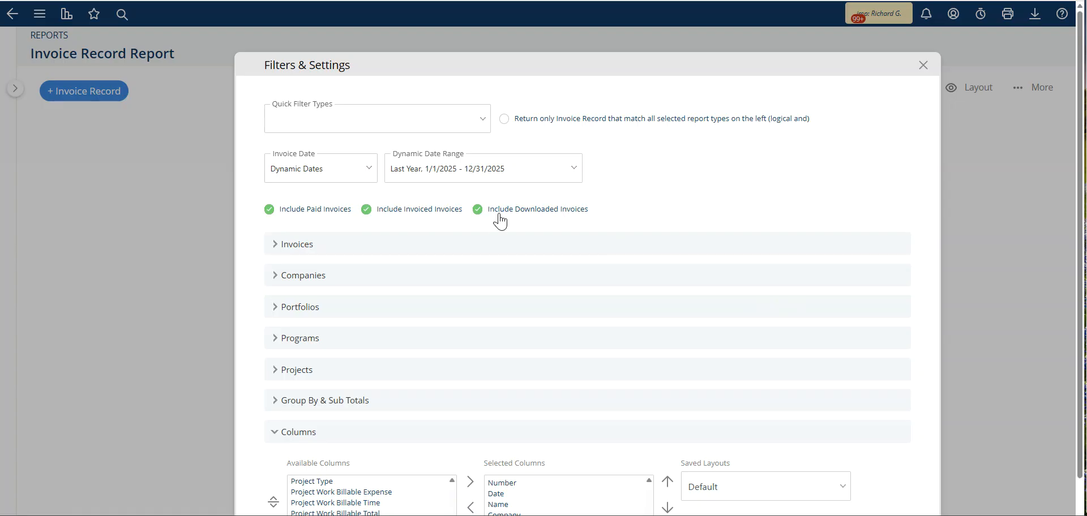
{"action": "scroll", "coordinate": [804, 280], "scroll_direction": "down", "scroll_amount": 3}
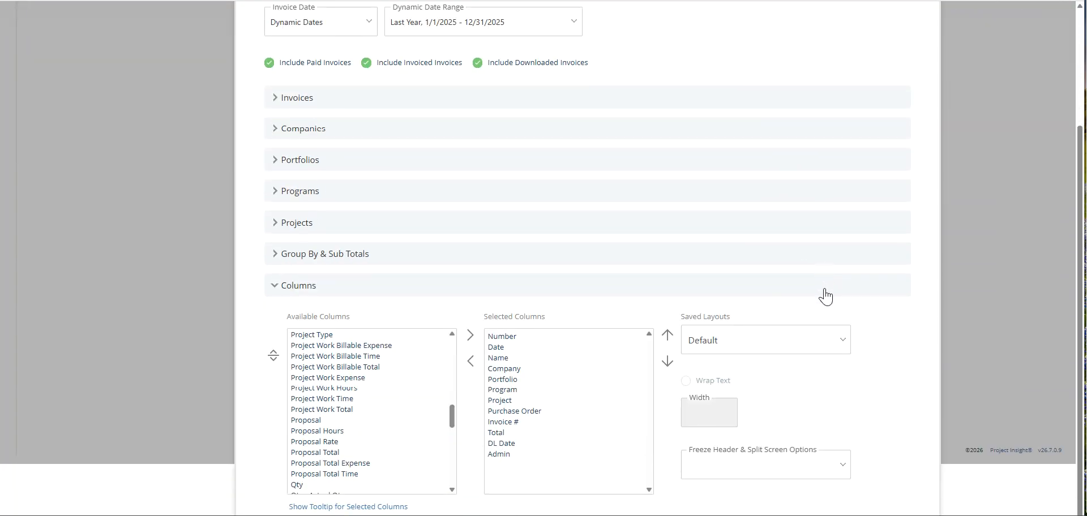
{"action": "scroll", "coordinate": [826, 297], "scroll_direction": "up", "scroll_amount": 3}
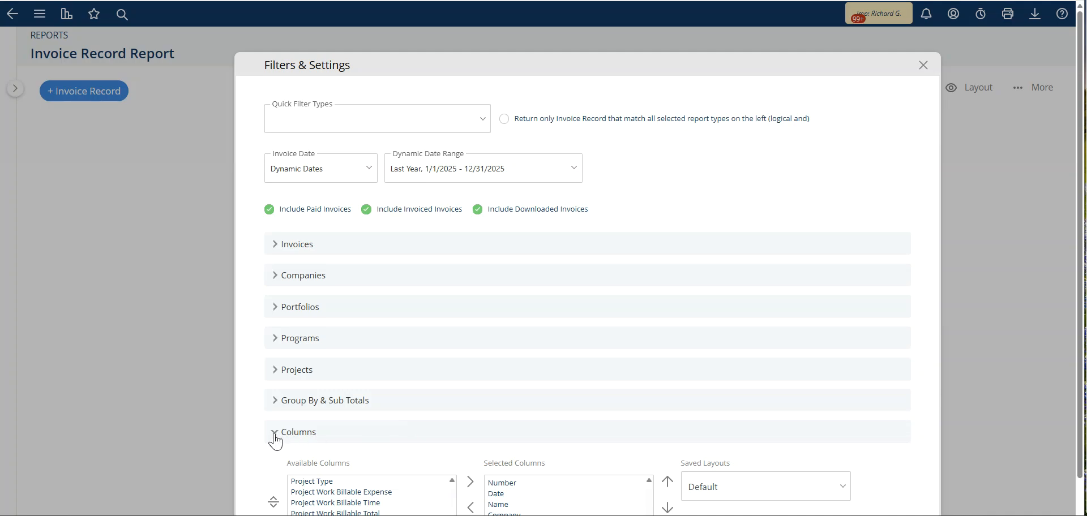
Step: Collapse the Columns section and run the report
{"action": "left_click", "coordinate": [275, 439]}
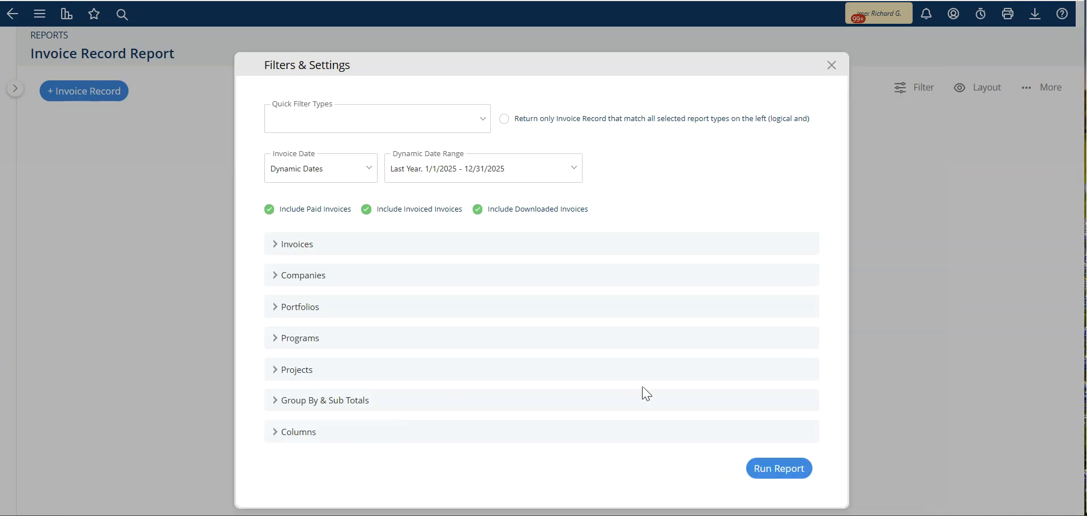
{"action": "left_click", "coordinate": [783, 472]}
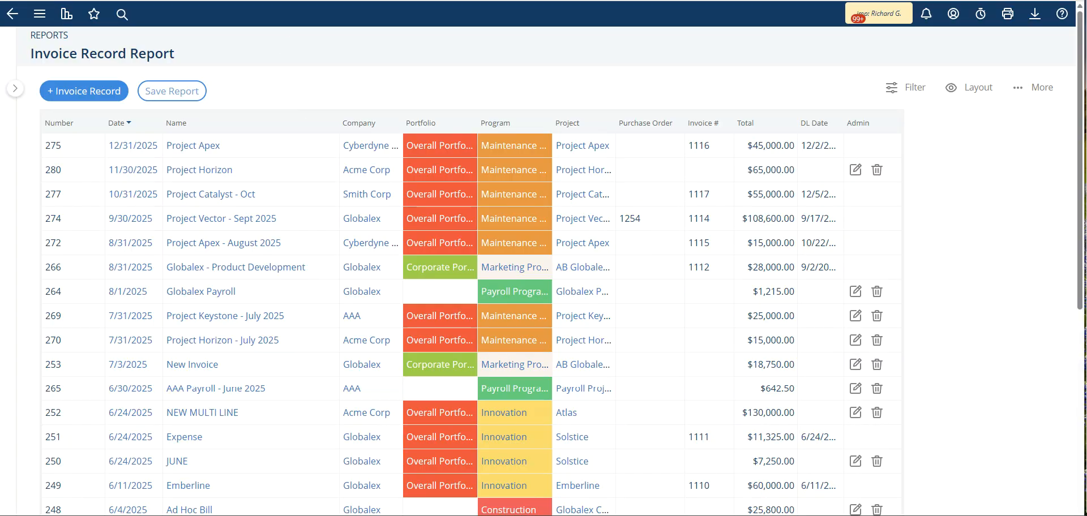
{"action": "right_click", "coordinate": [291, 126]}
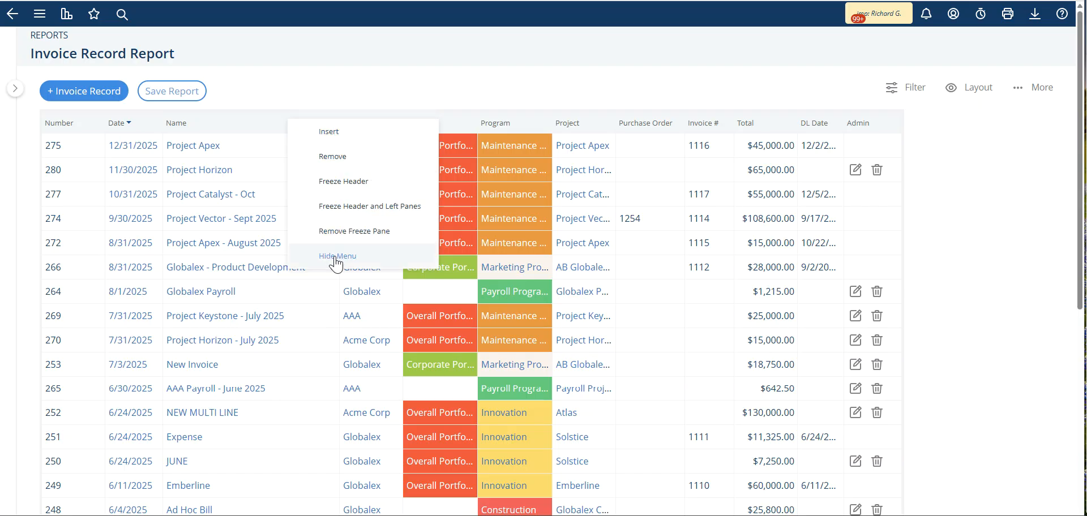
{"action": "left_click", "coordinate": [313, 92]}
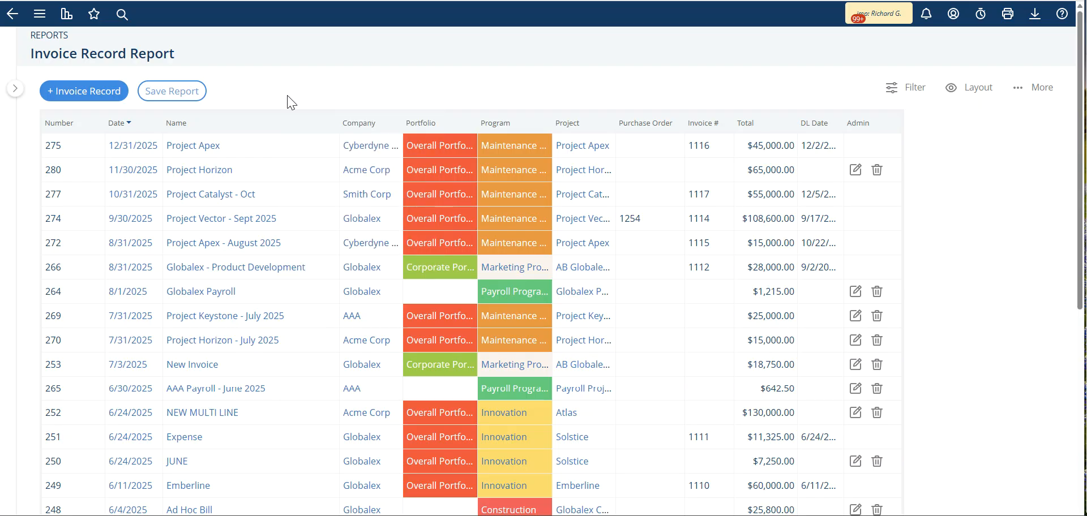
{"action": "left_click", "coordinate": [238, 145]}
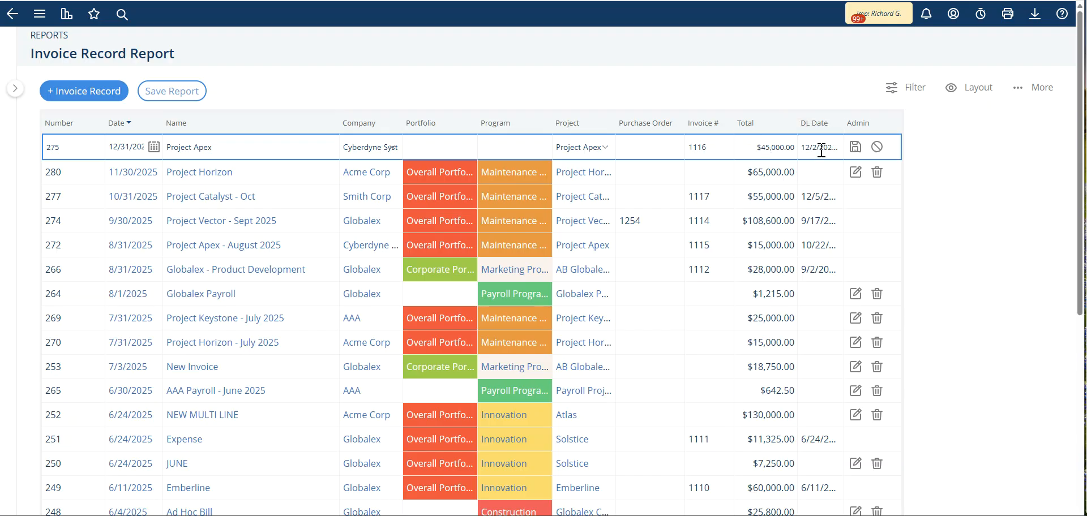
{"action": "left_click", "coordinate": [876, 148]}
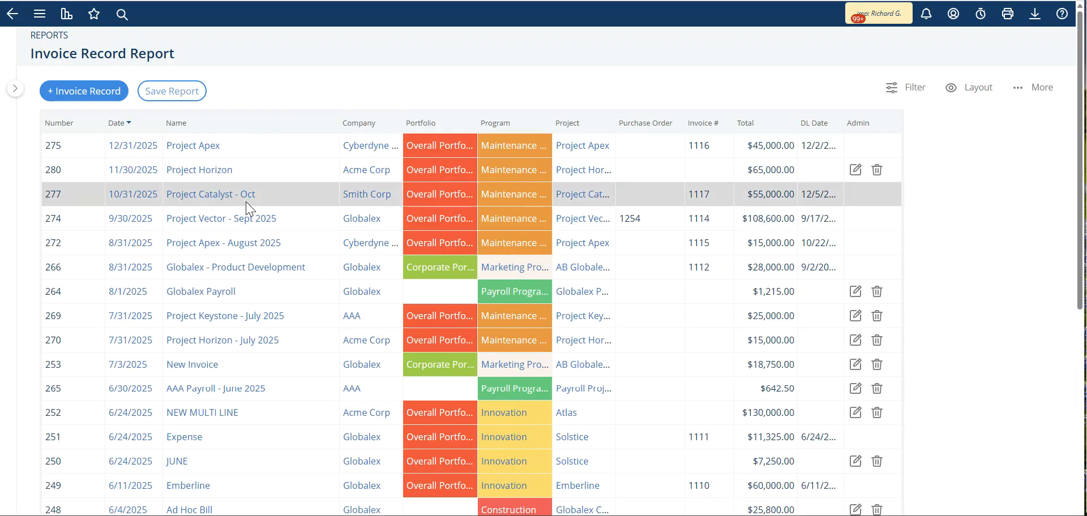
Step: Open the NEW MULTI LINE invoice record from the report list
{"action": "scroll", "coordinate": [228, 277], "scroll_direction": "down", "scroll_amount": 1}
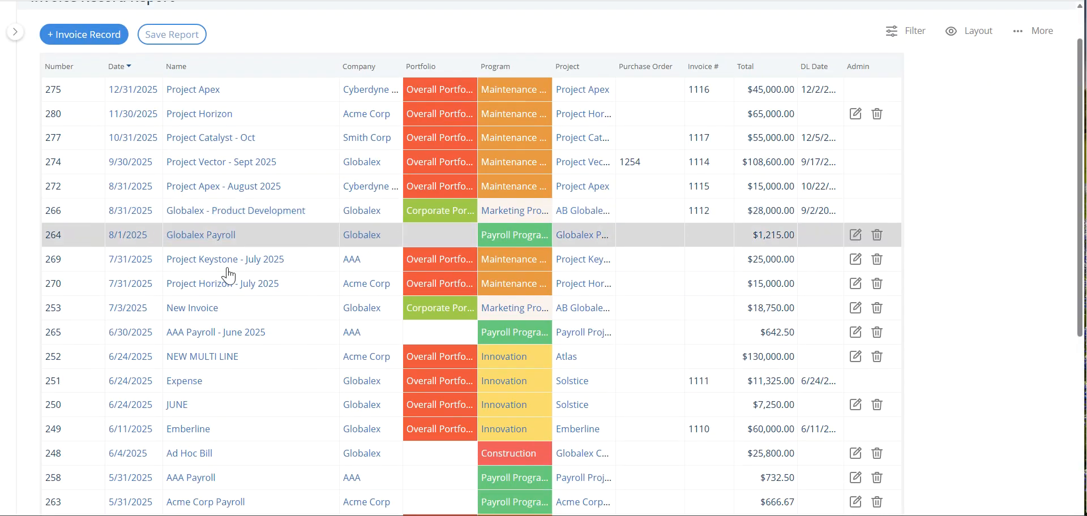
{"action": "left_click", "coordinate": [203, 358]}
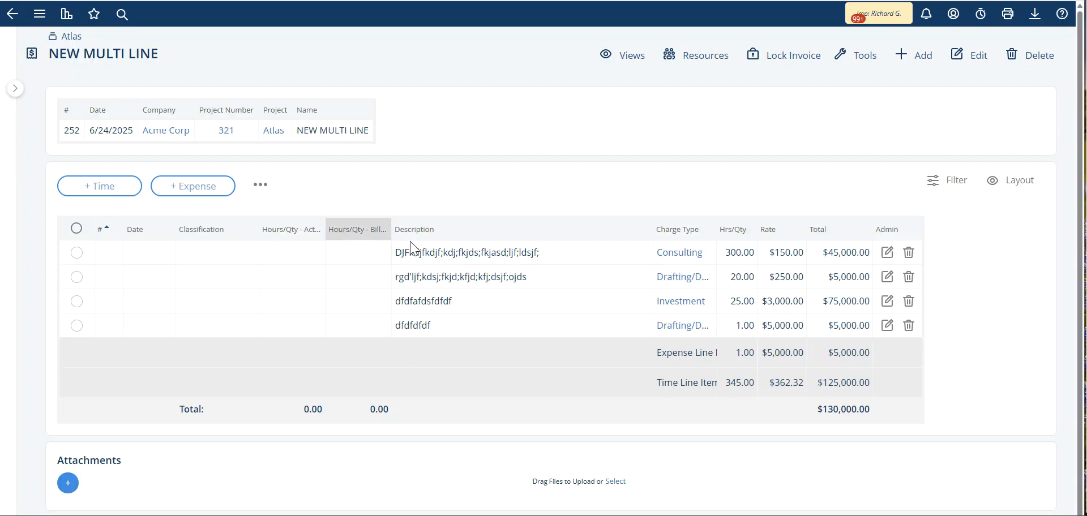
{"action": "right_click", "coordinate": [450, 237]}
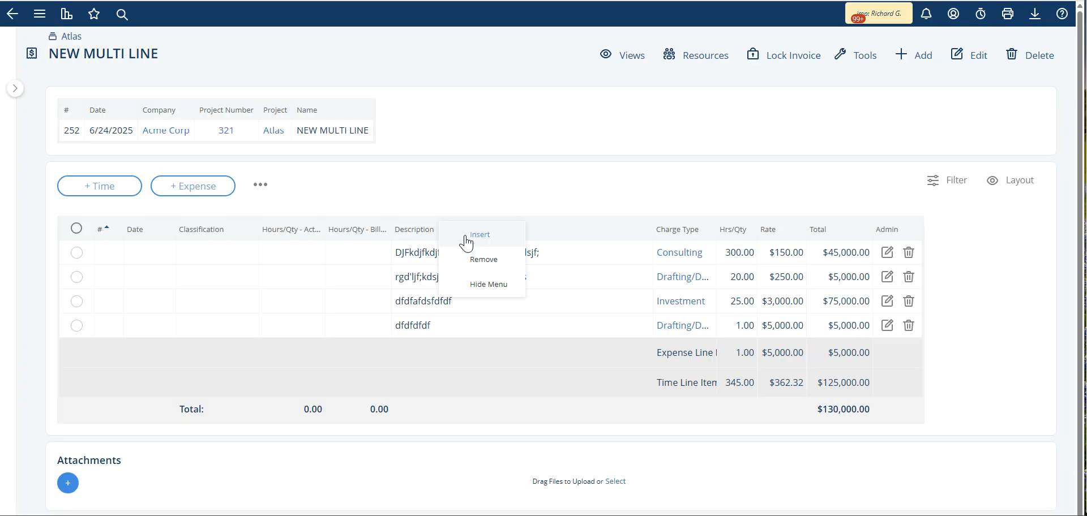
{"action": "left_click", "coordinate": [606, 186]}
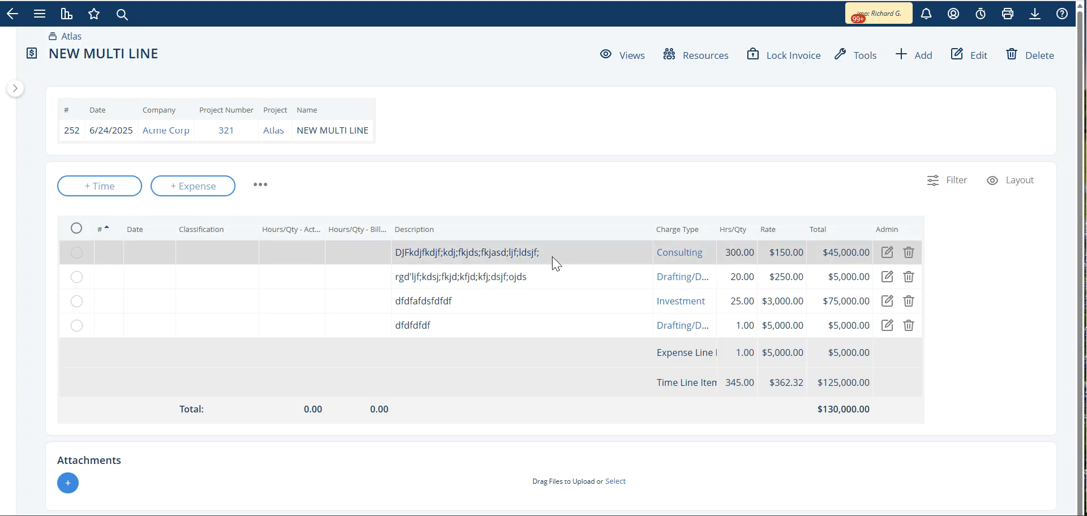
Step: Edit the invoice record and set its description to 'this is a better description'
{"action": "left_click", "coordinate": [964, 59]}
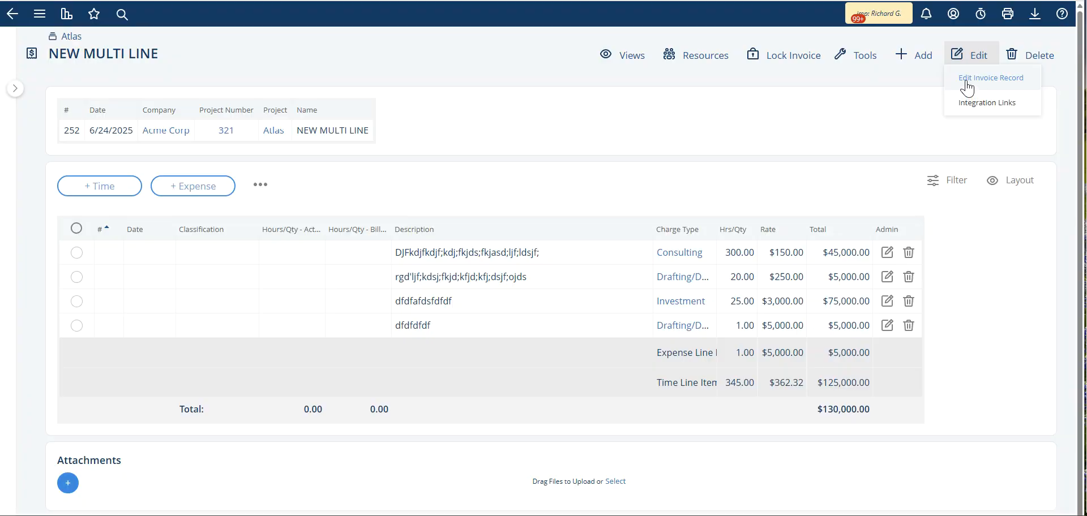
{"action": "left_click", "coordinate": [966, 85]}
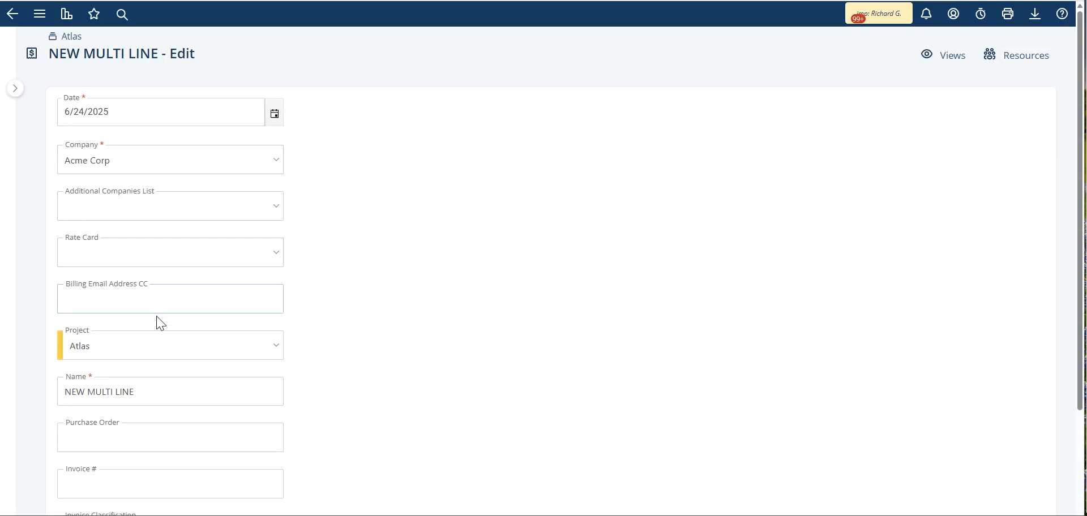
{"action": "scroll", "coordinate": [158, 321], "scroll_direction": "down", "scroll_amount": 5}
{"action": "scroll", "coordinate": [158, 327], "scroll_direction": "up", "scroll_amount": 5}
{"action": "scroll", "coordinate": [150, 306], "scroll_direction": "down", "scroll_amount": 5}
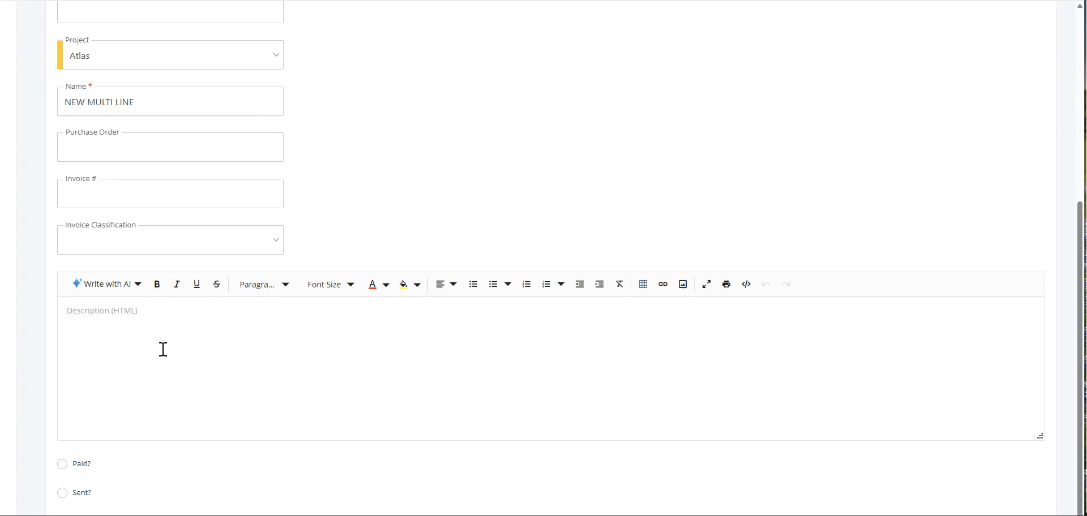
{"action": "key", "text": "Escape"}
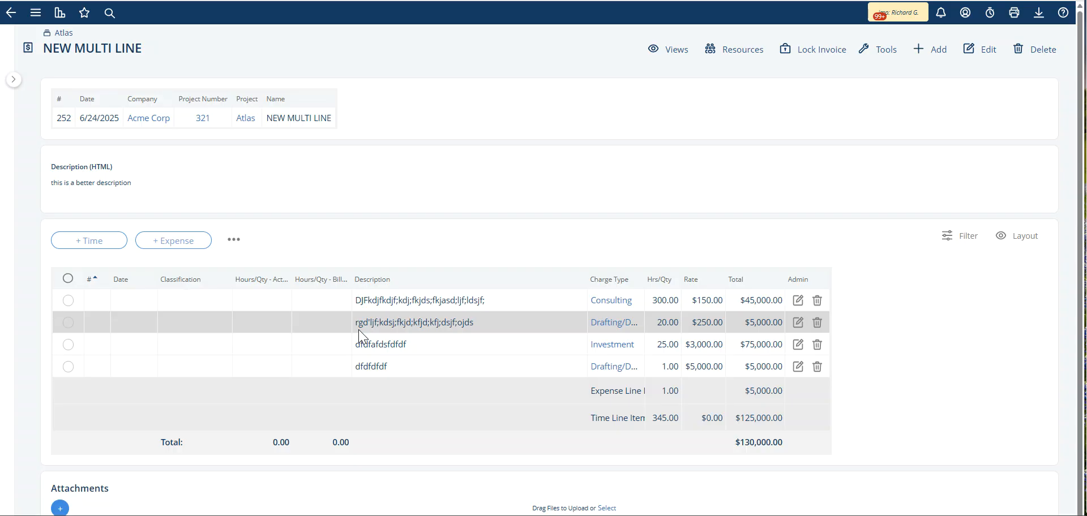
Step: Return to the invoice report and insert the Dl. Ready column before the DL Date column
{"action": "left_click", "coordinate": [12, 22]}
{"action": "scroll", "coordinate": [374, 286], "scroll_direction": "down", "scroll_amount": 1}
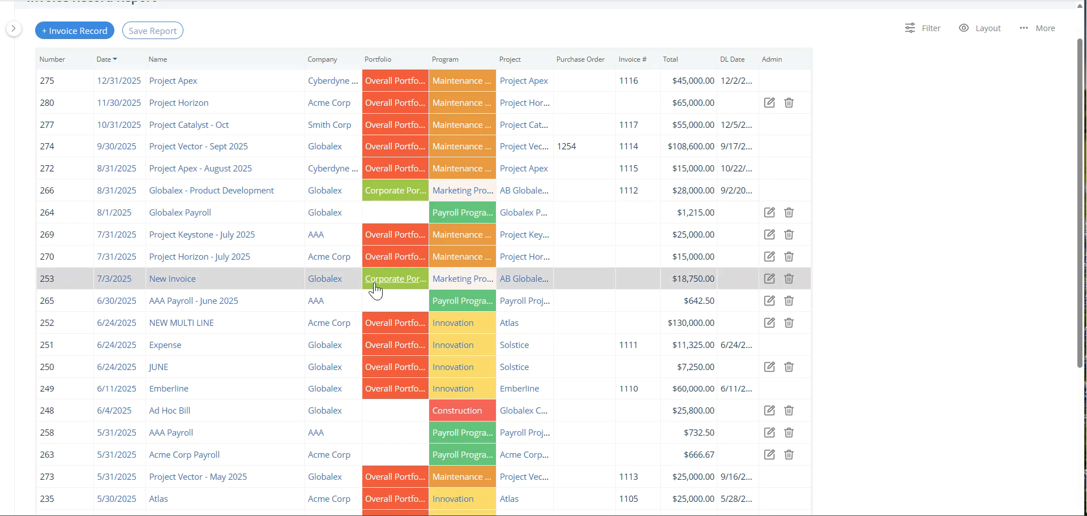
{"action": "scroll", "coordinate": [374, 285], "scroll_direction": "down", "scroll_amount": 7}
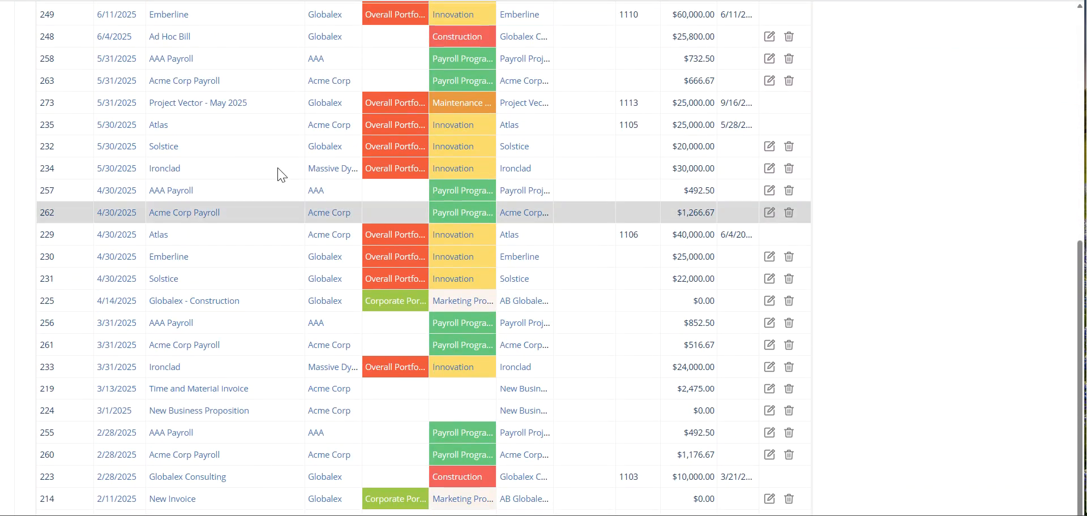
{"action": "scroll", "coordinate": [694, 115], "scroll_direction": "up", "scroll_amount": 9}
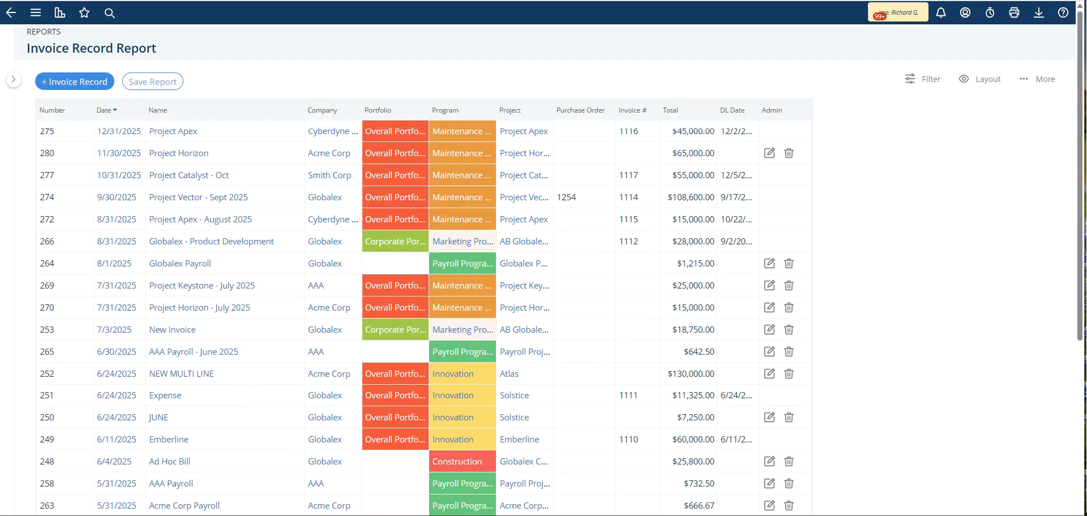
{"action": "right_click", "coordinate": [751, 110]}
{"action": "left_click", "coordinate": [767, 113]}
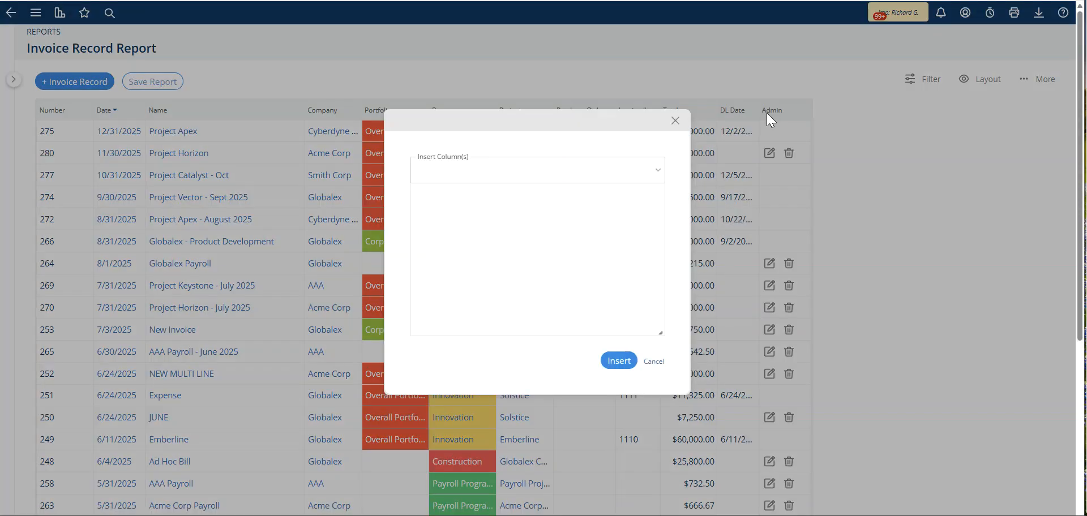
{"action": "left_click", "coordinate": [488, 170]}
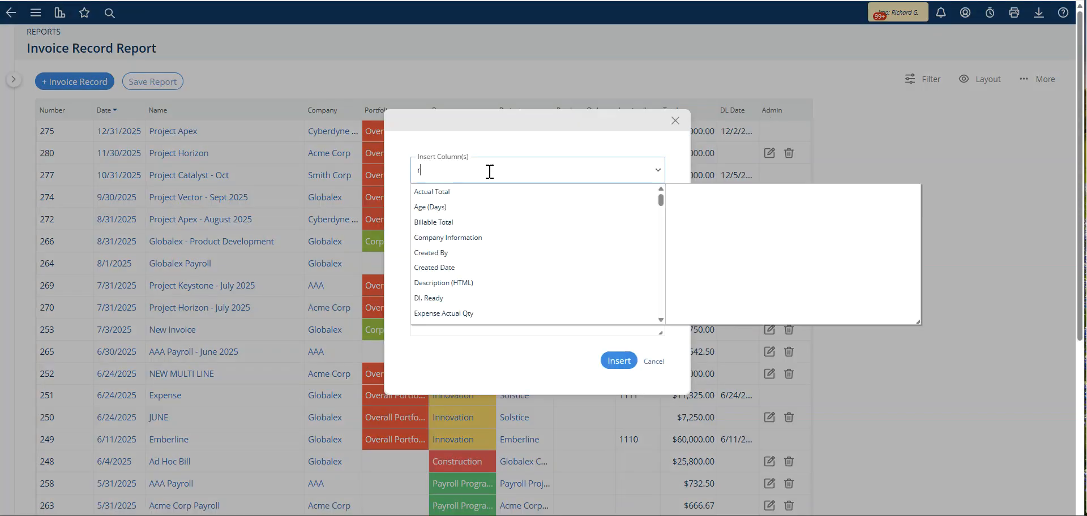
{"action": "type", "text": "read"}
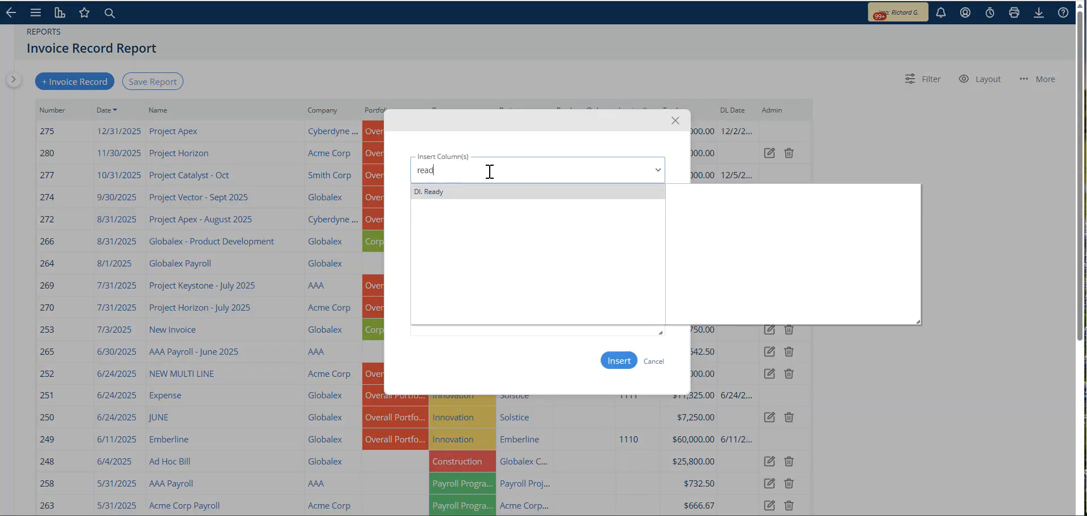
{"action": "left_click", "coordinate": [439, 192]}
{"action": "left_click", "coordinate": [619, 360]}
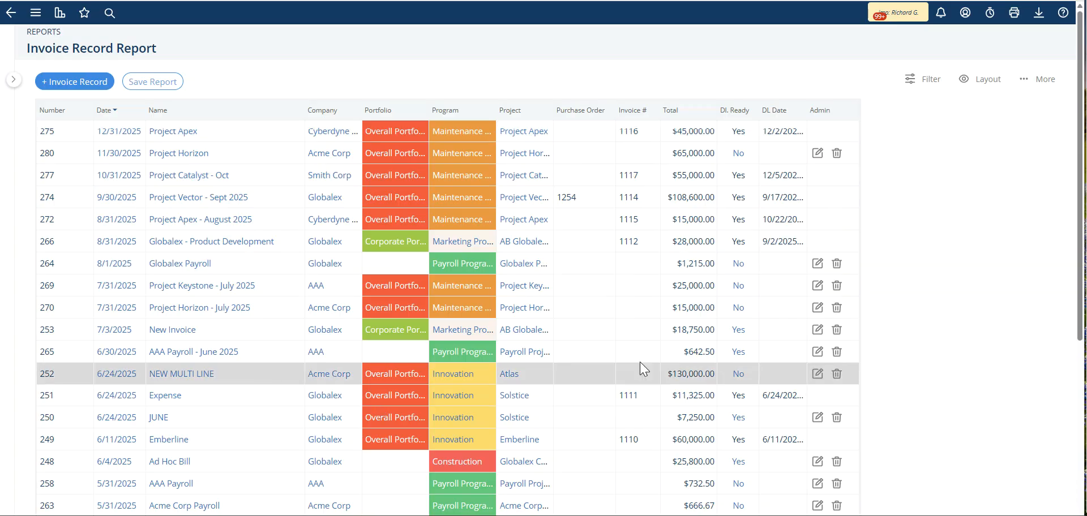
Step: Start editing the NEW MULTI LINE row inline to change its Dl. Ready value
{"action": "double_click", "coordinate": [746, 375]}
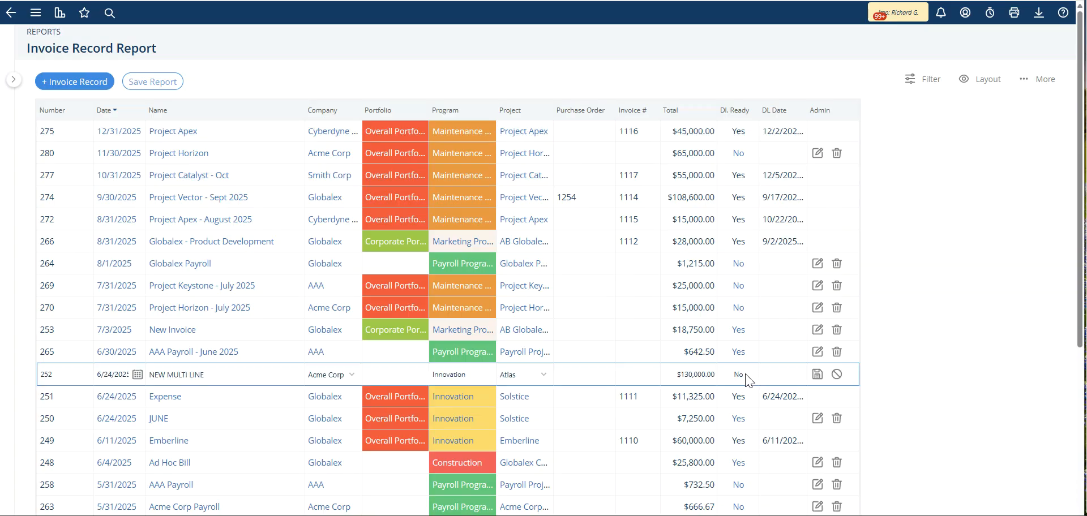